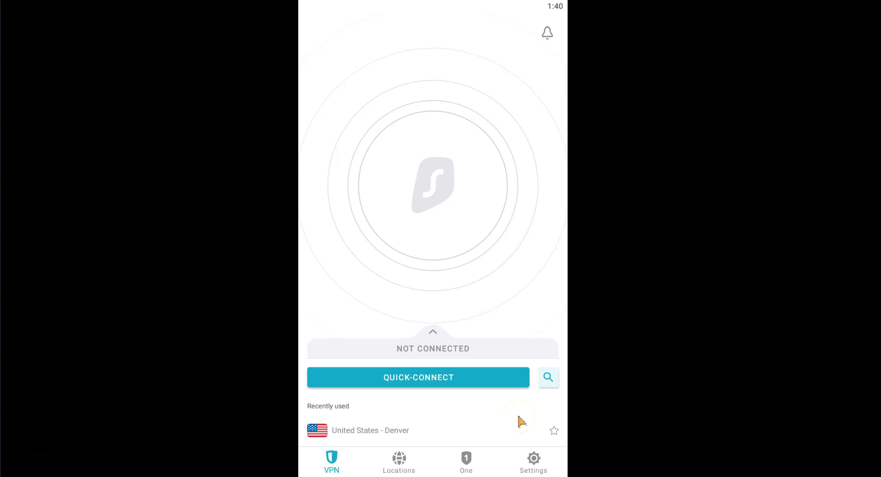
- Turn on Override GPS location in the advanced VPN settings and continue to the Android developer options
left_click(532, 459)
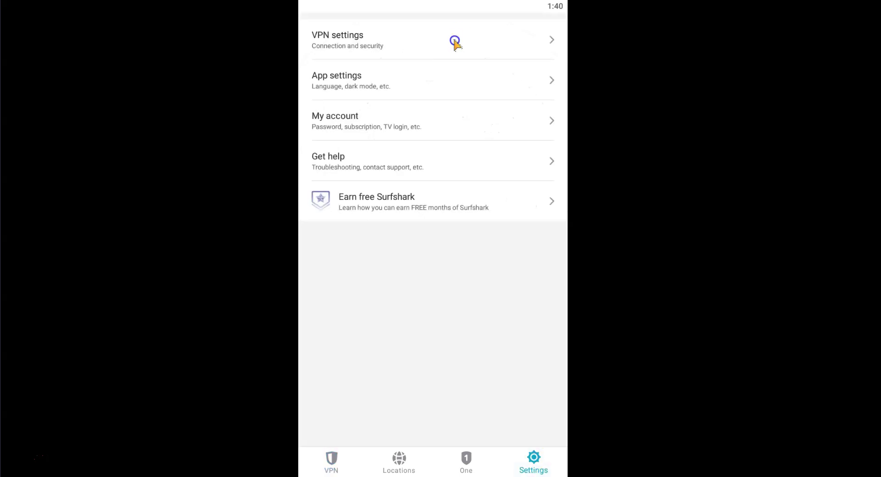
left_click(455, 41)
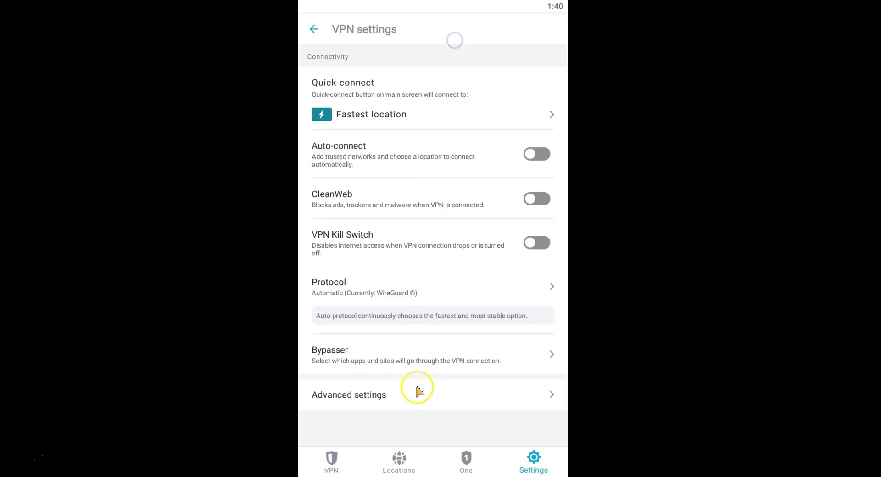
left_click(420, 396)
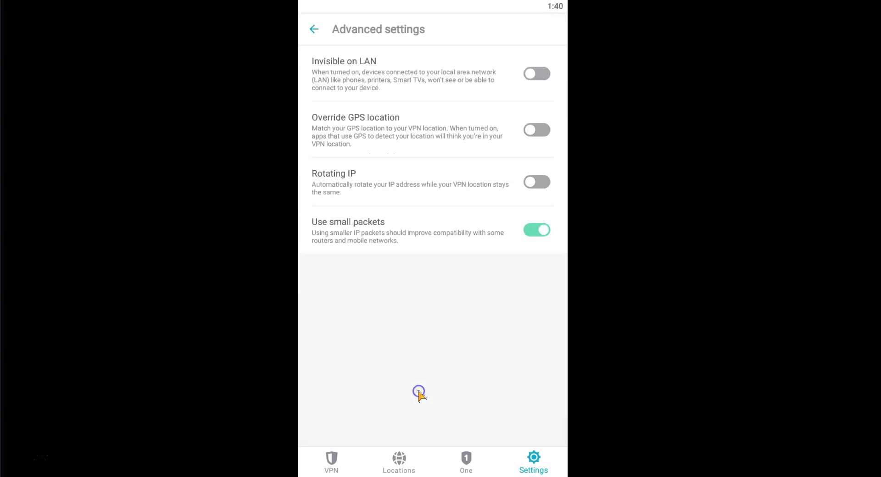
left_click(538, 134)
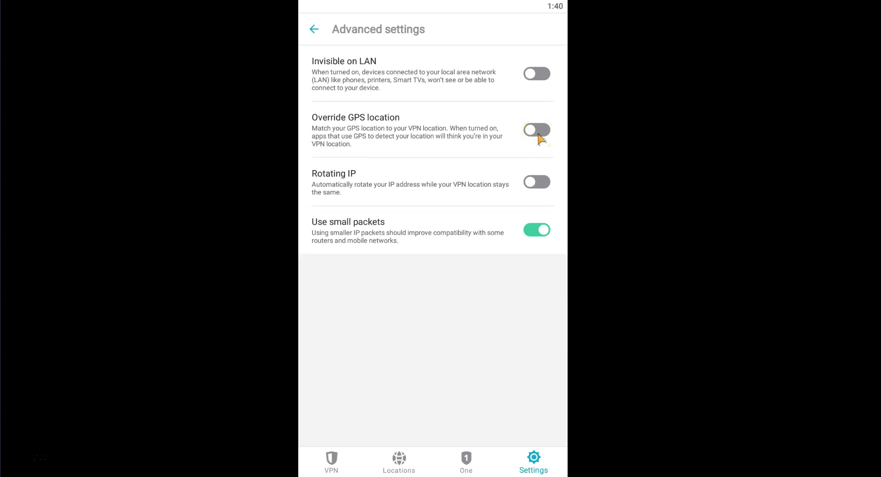
left_click(538, 134)
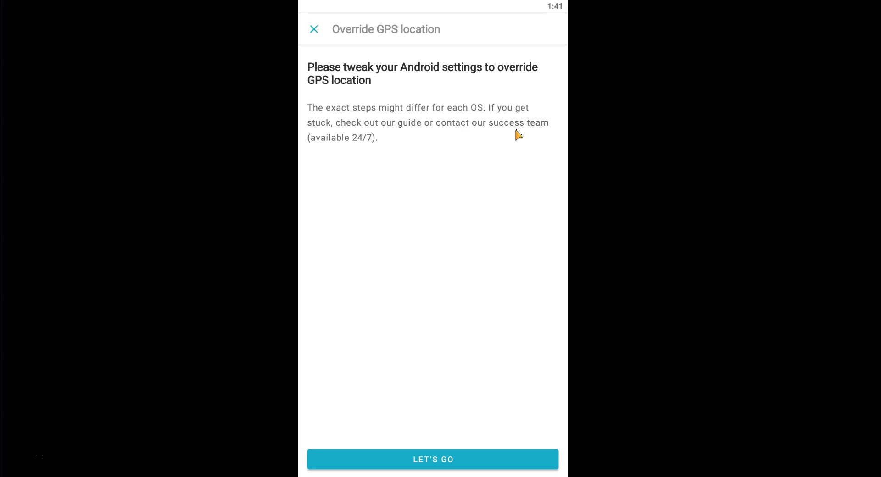
left_click(457, 449)
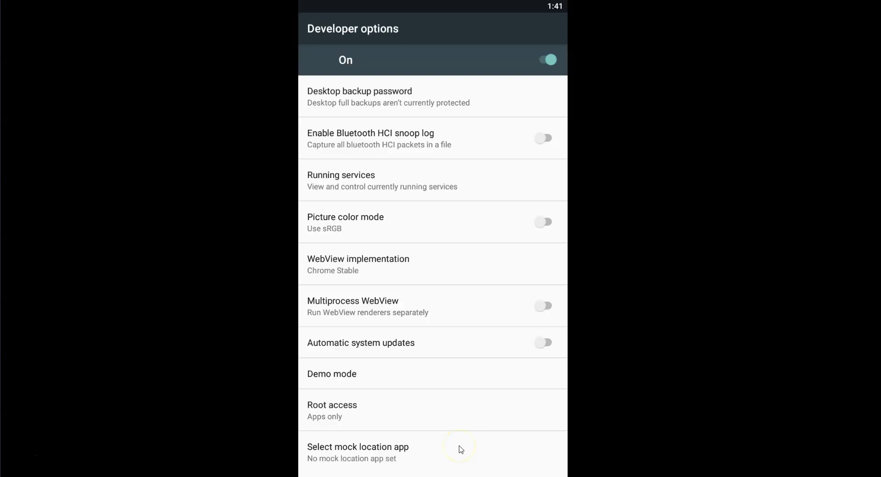
- Set Surfshark as the mock location app in the Android developer options
left_click(461, 445)
left_click_drag(461, 446, 450, 216)
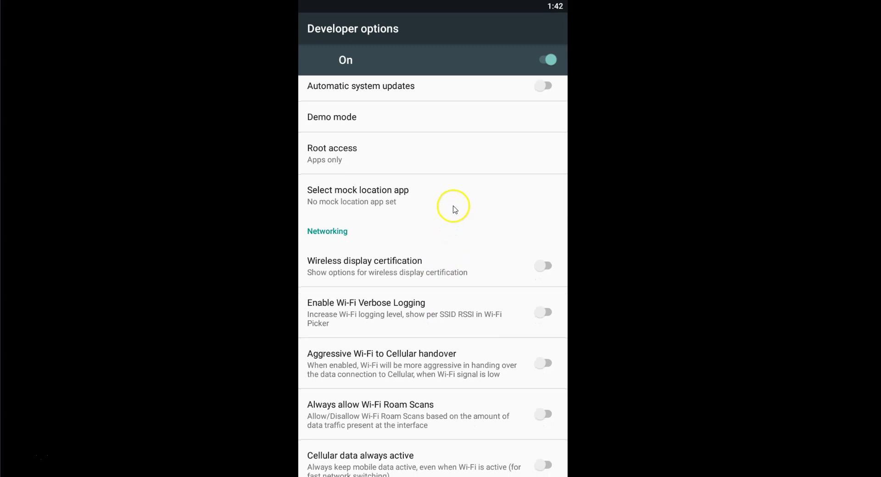
left_click(454, 208)
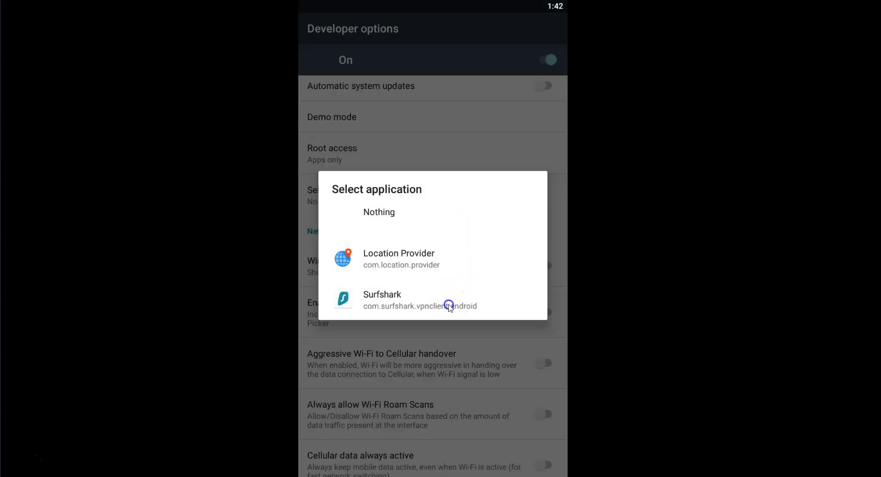
left_click(449, 306)
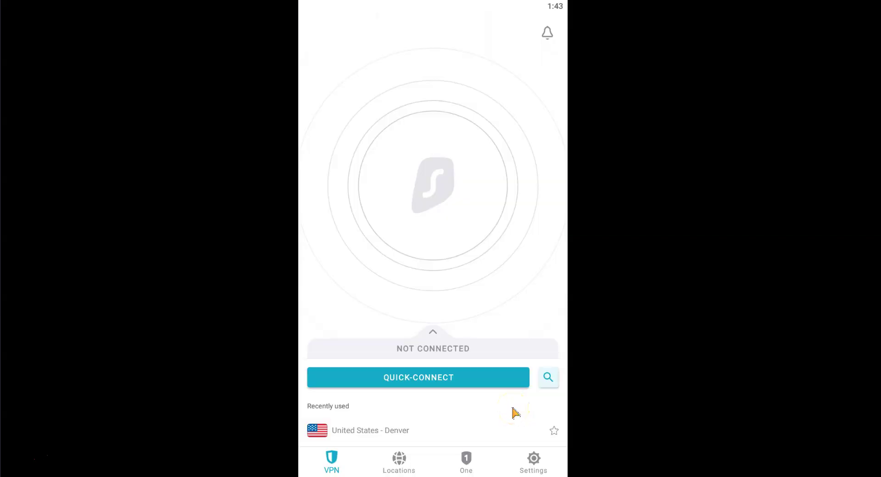
- Search the VPN locations for "denver" and connect to United States - Denver
left_click(548, 377)
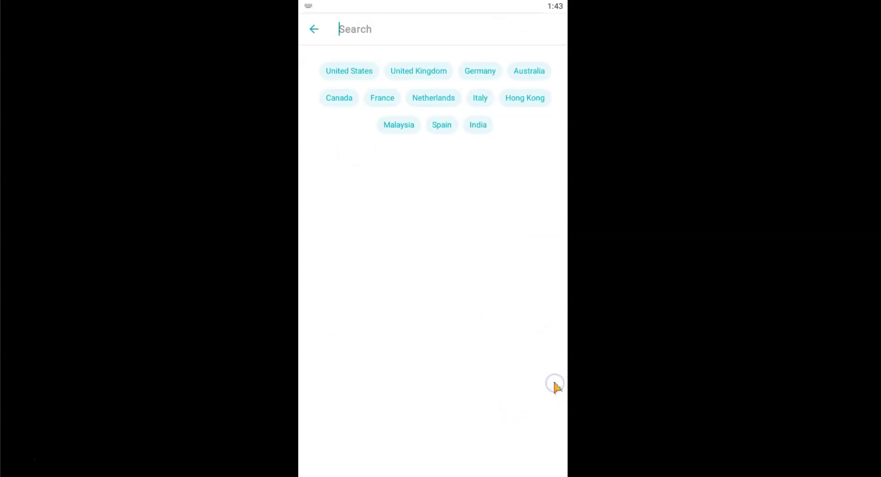
type("denver")
left_click(554, 381)
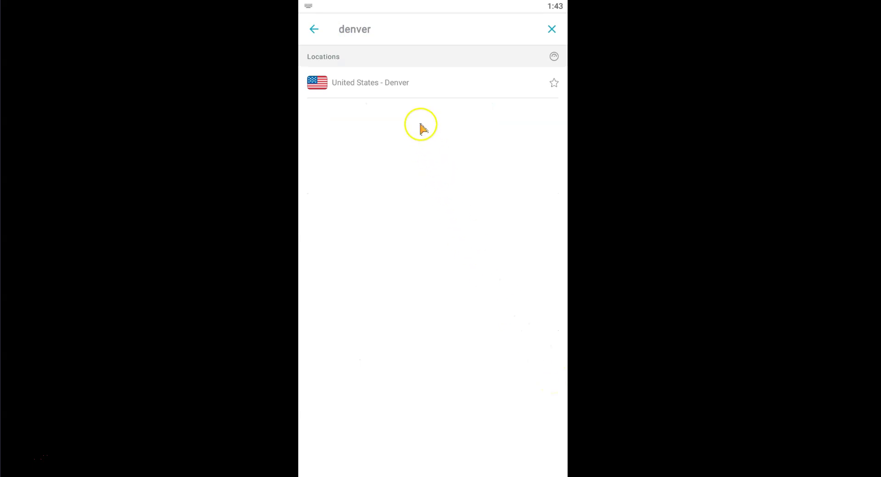
left_click(408, 88)
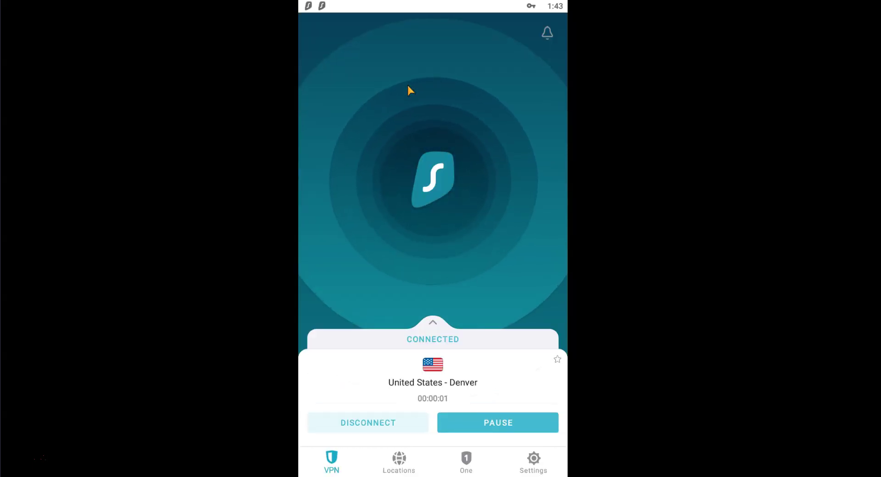
left_click(515, 364)
left_click(503, 363)
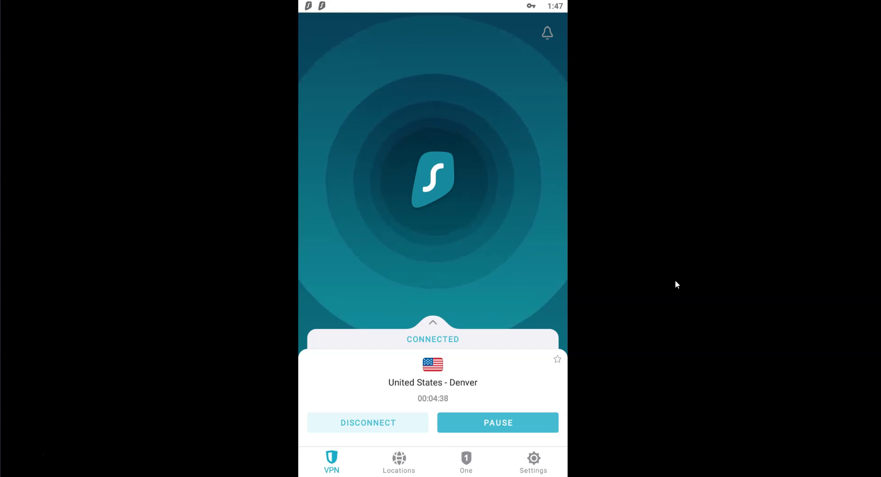
left_click(671, 281)
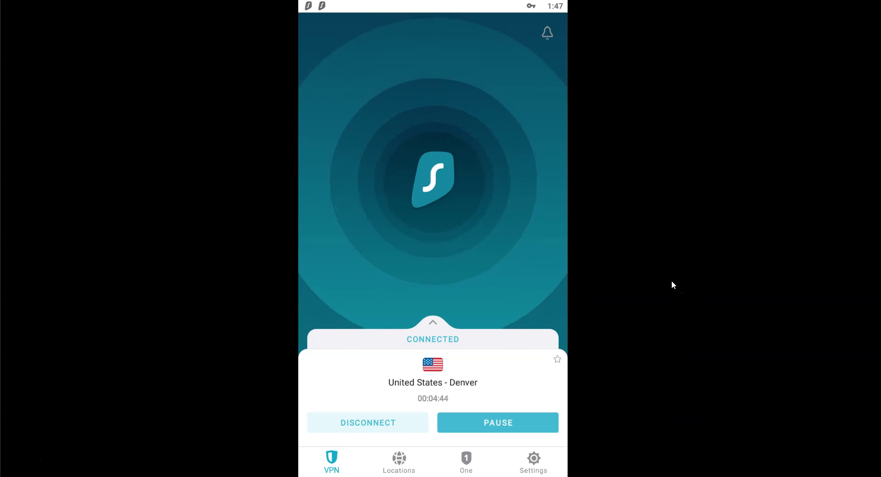
- Disconnect from the Denver server, search the locations for "colombia" and connect to Colombia
left_click(368, 419)
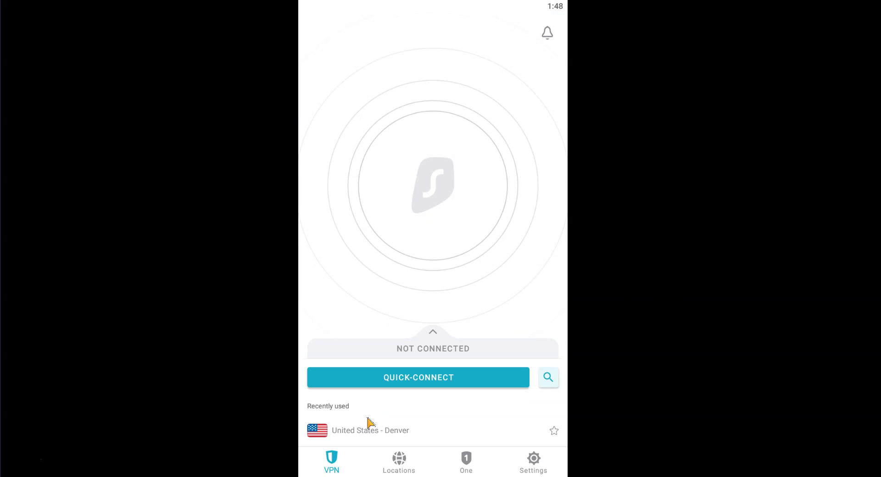
left_click(475, 417)
left_click(549, 377)
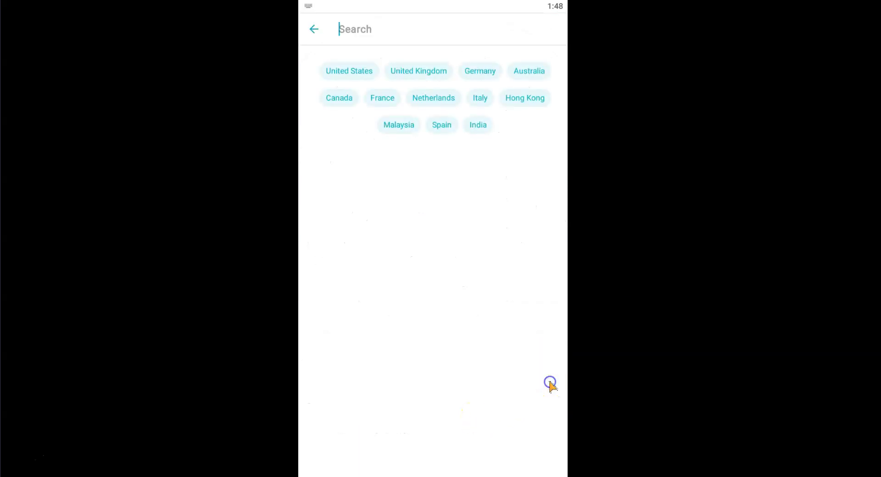
type("colombia")
left_click(403, 115)
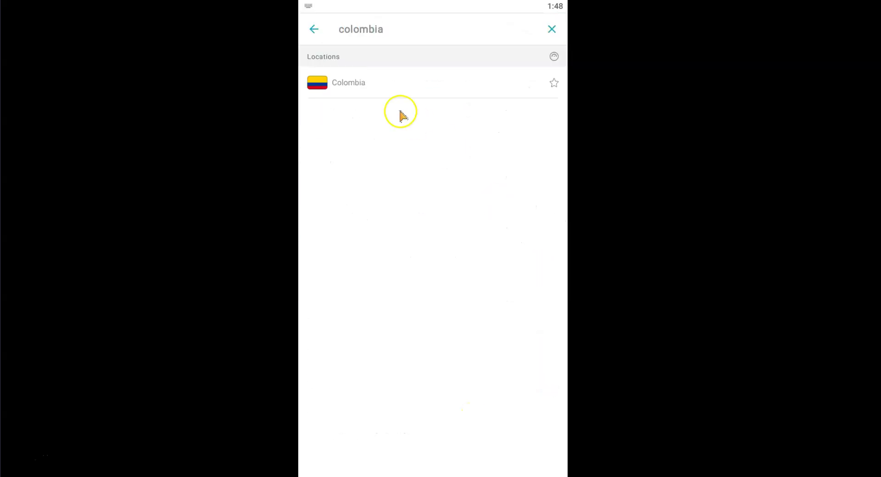
left_click(397, 88)
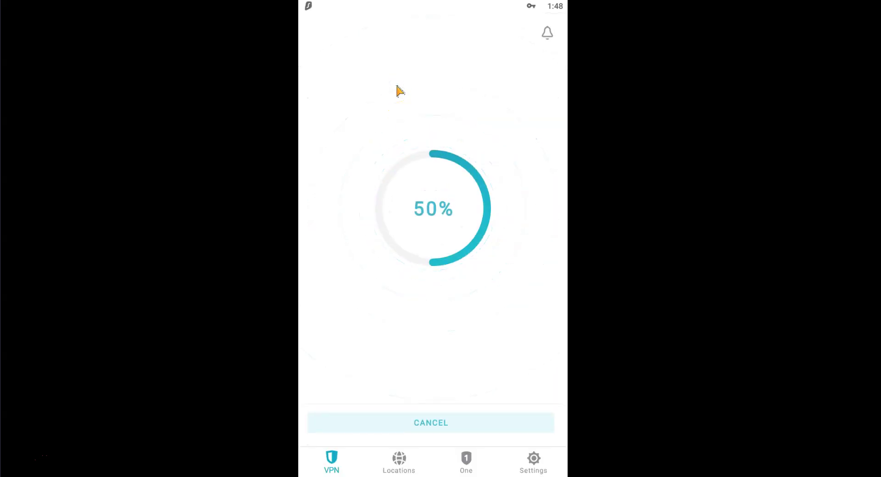
left_click(724, 326)
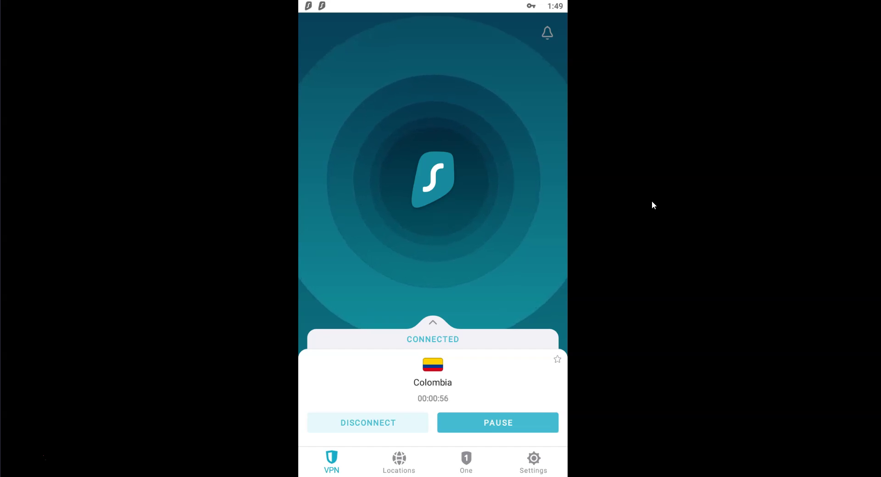
left_click(373, 383)
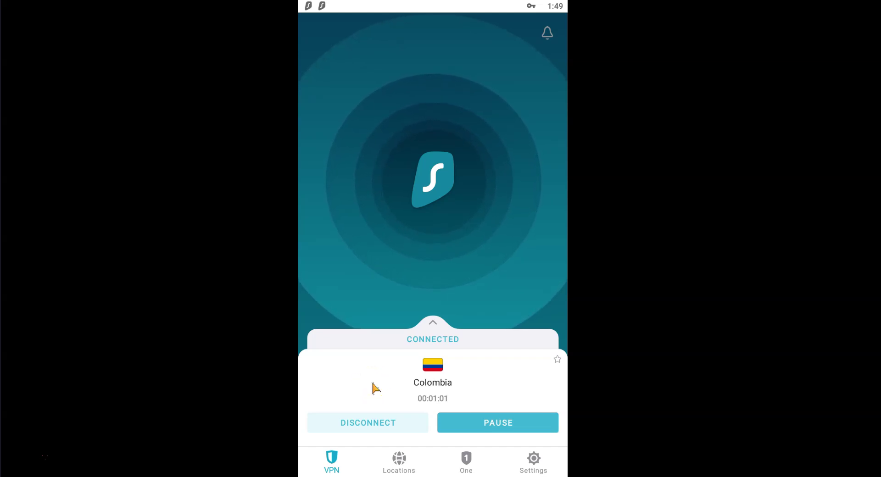
left_click(364, 421)
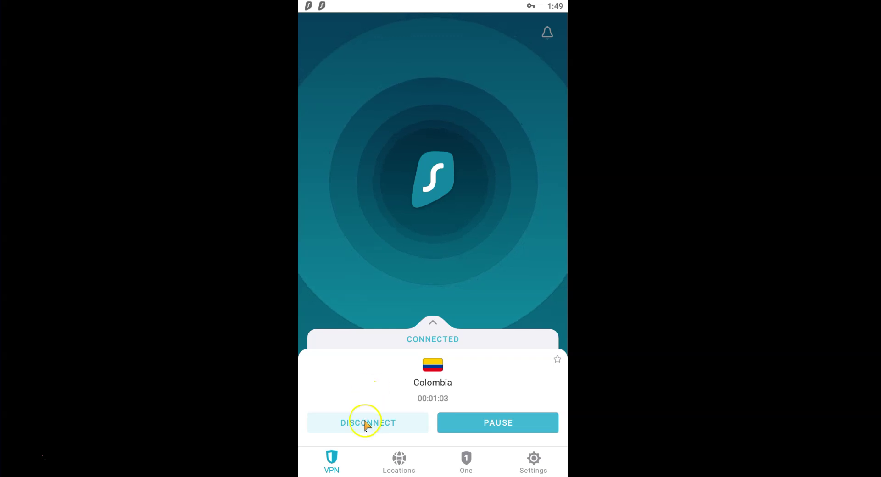
left_click(671, 324)
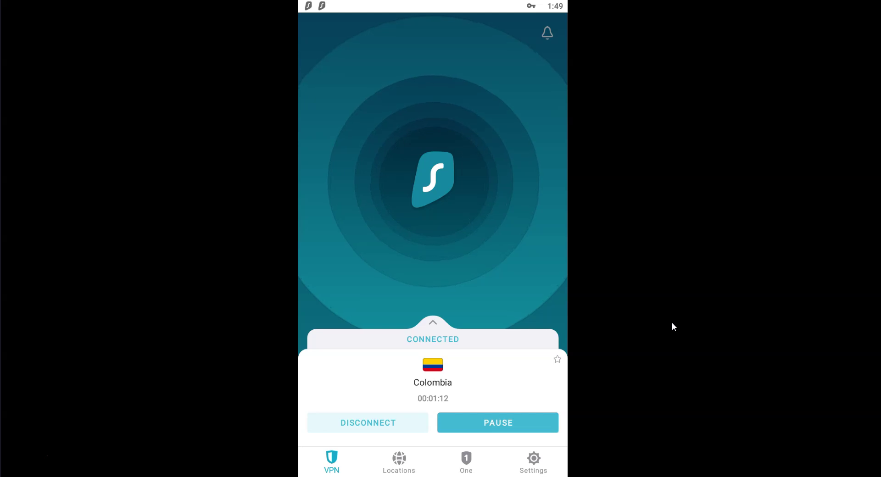
left_click(657, 325)
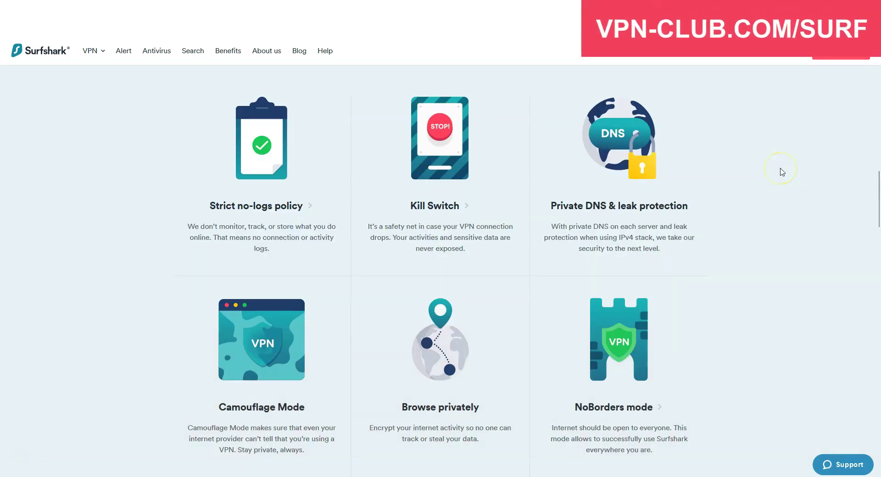
left_click(774, 169)
left_click(826, 145)
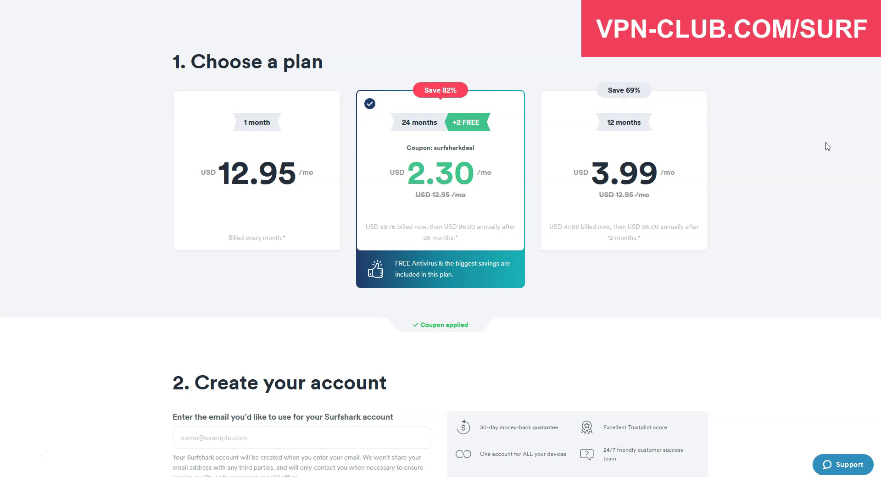
left_click(635, 179)
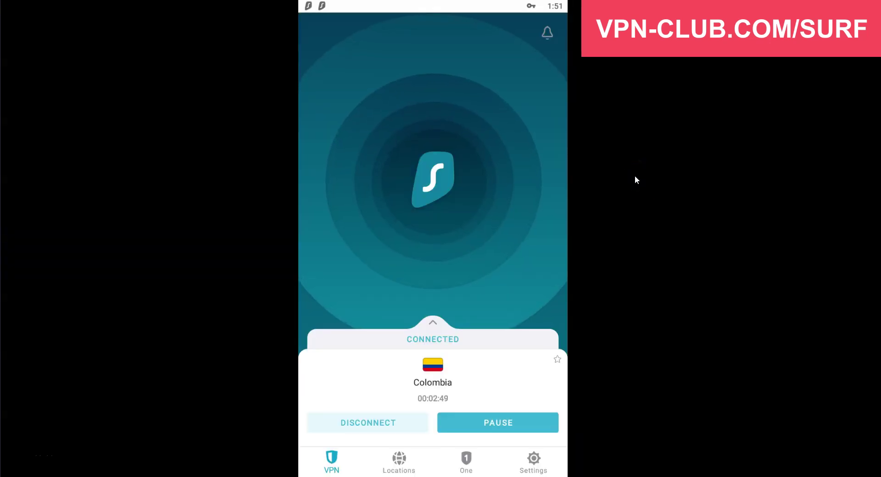
left_click(634, 173)
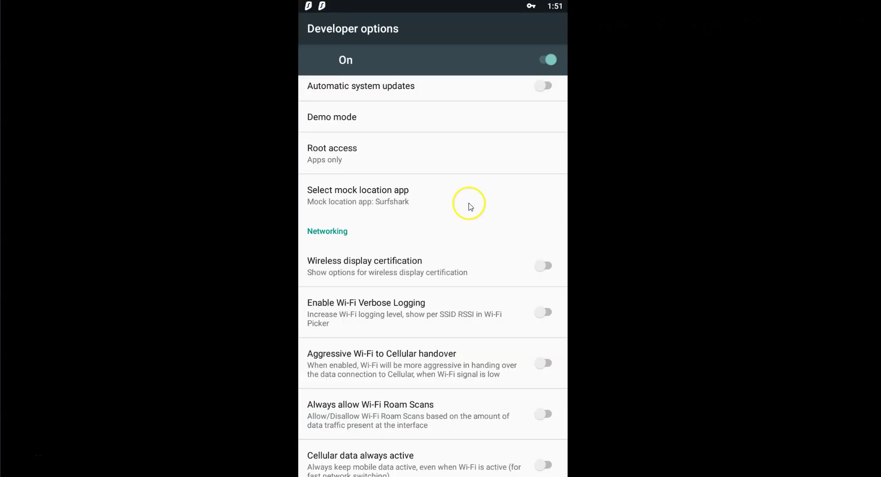
left_click(426, 171)
left_click(683, 173)
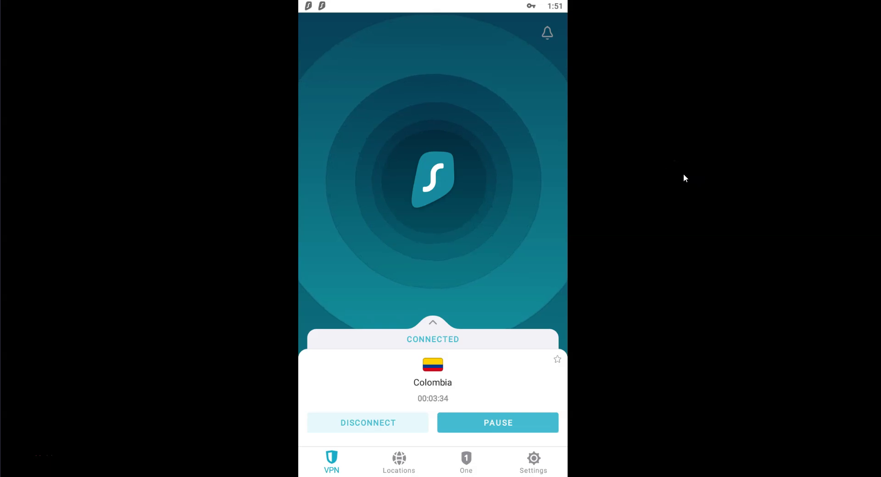
left_click(789, 131)
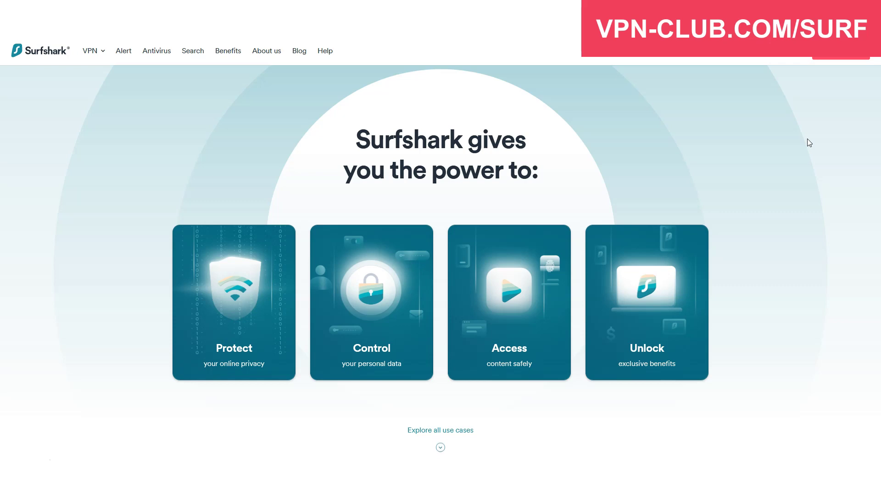
left_click(796, 133)
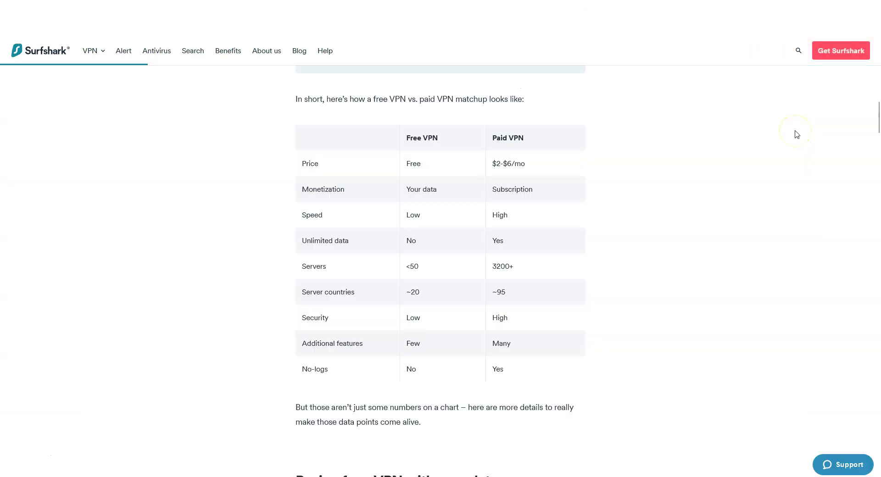
left_click(792, 127)
left_click(741, 249)
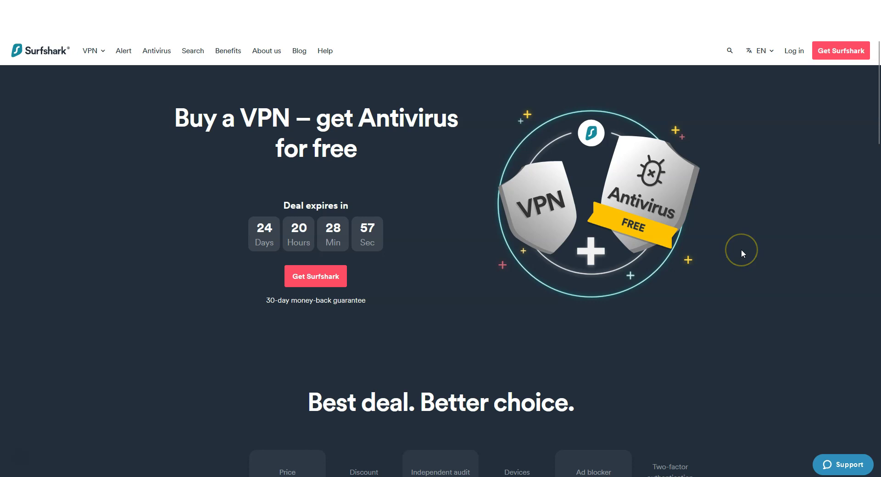